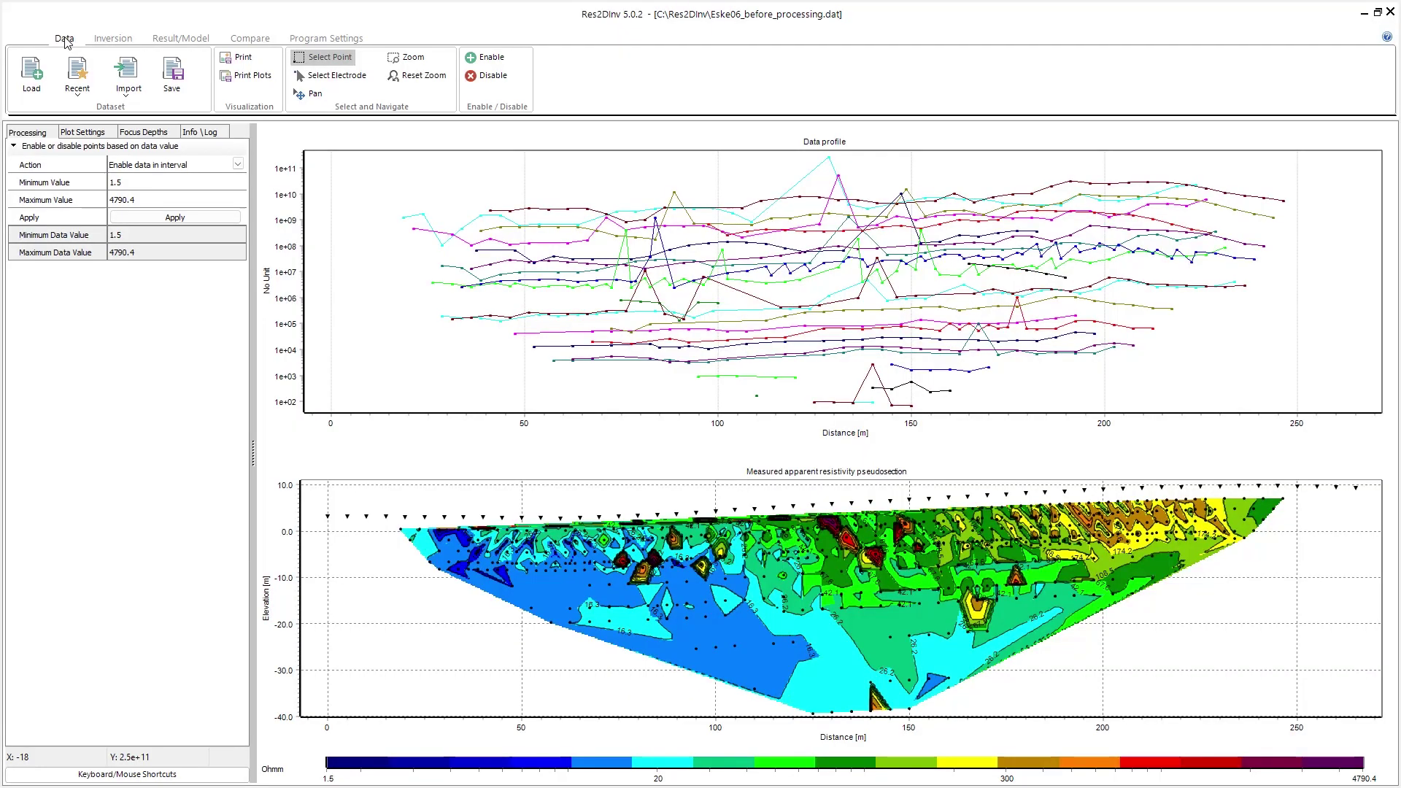
Select one measurement in the Data profile plot to mark its electrodes on the pseudosection
left_click(65, 40)
left_click(675, 195)
left_click(980, 604)
Invert the raw Eske06 data, overwriting Eske06_before_processing.r2r with the result
left_click(109, 40)
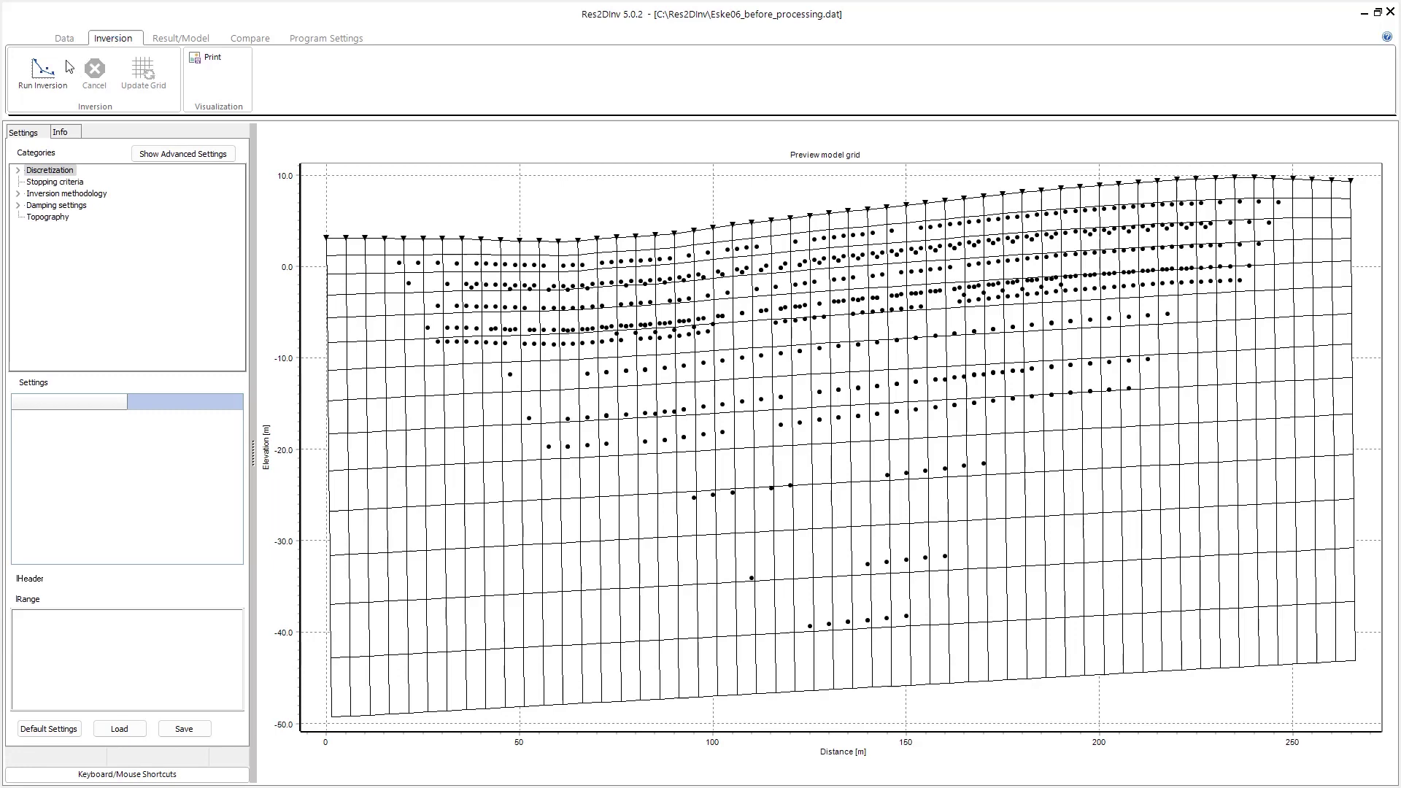
left_click(38, 73)
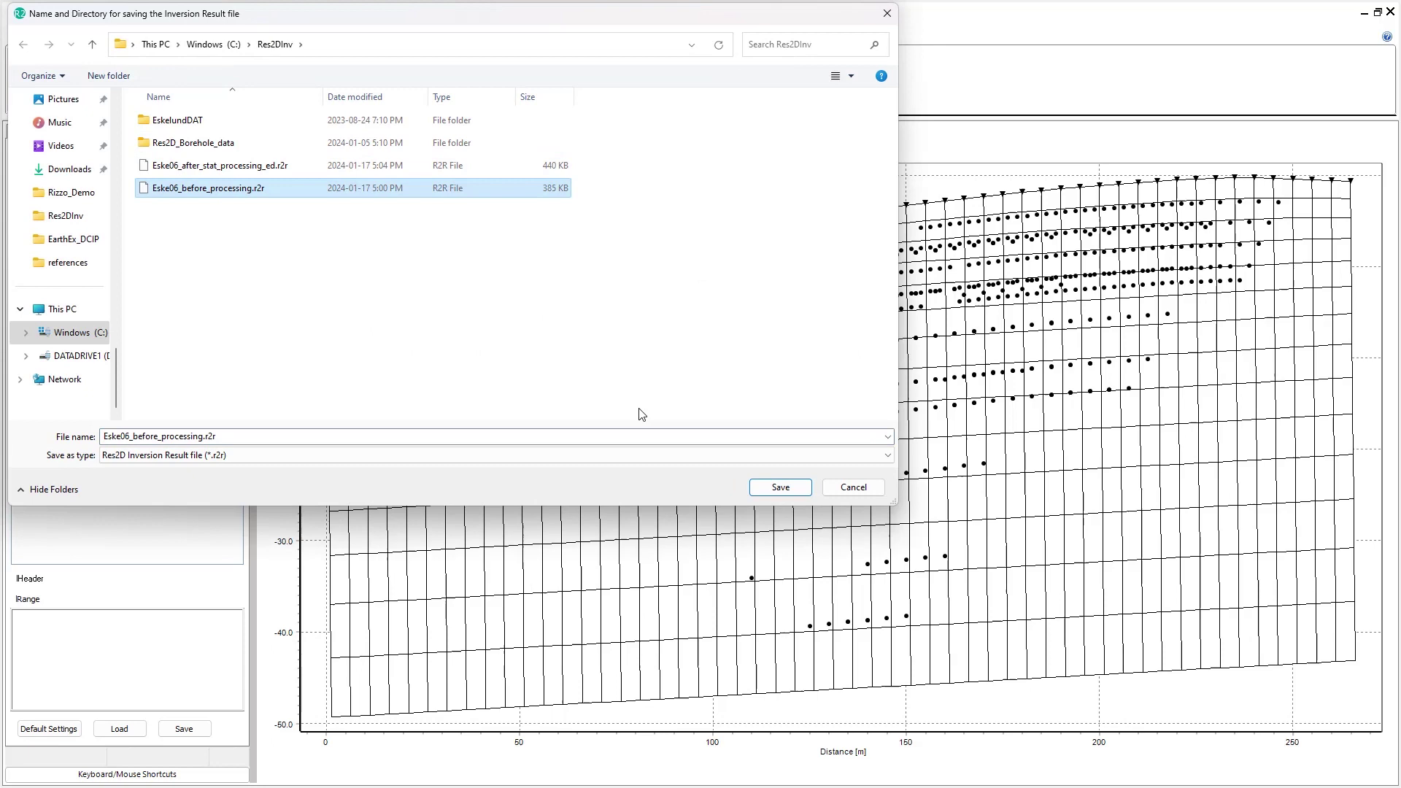
left_click(759, 487)
left_click(758, 392)
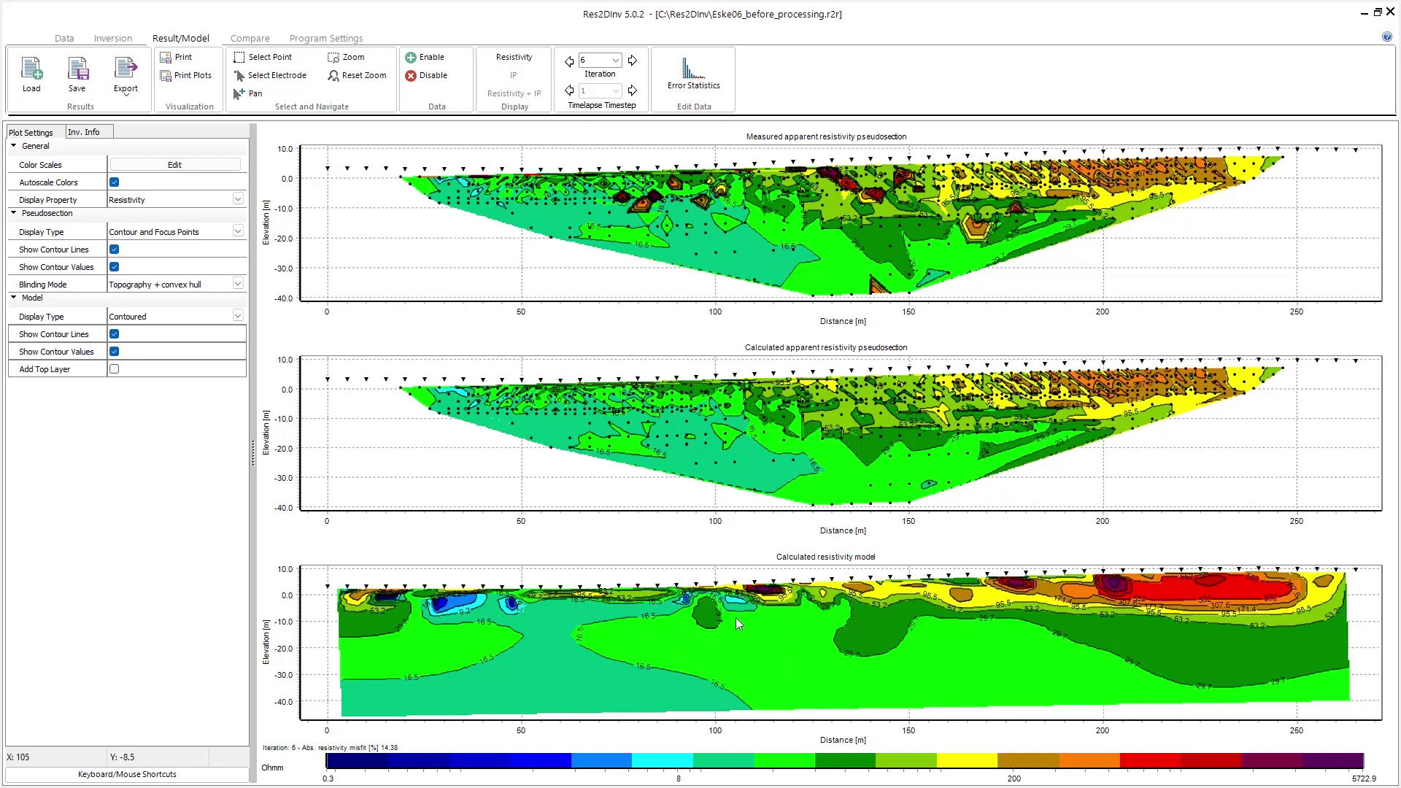
Show the Inv. Info log and misfit curve for the 14.38% inversion
left_click(82, 132)
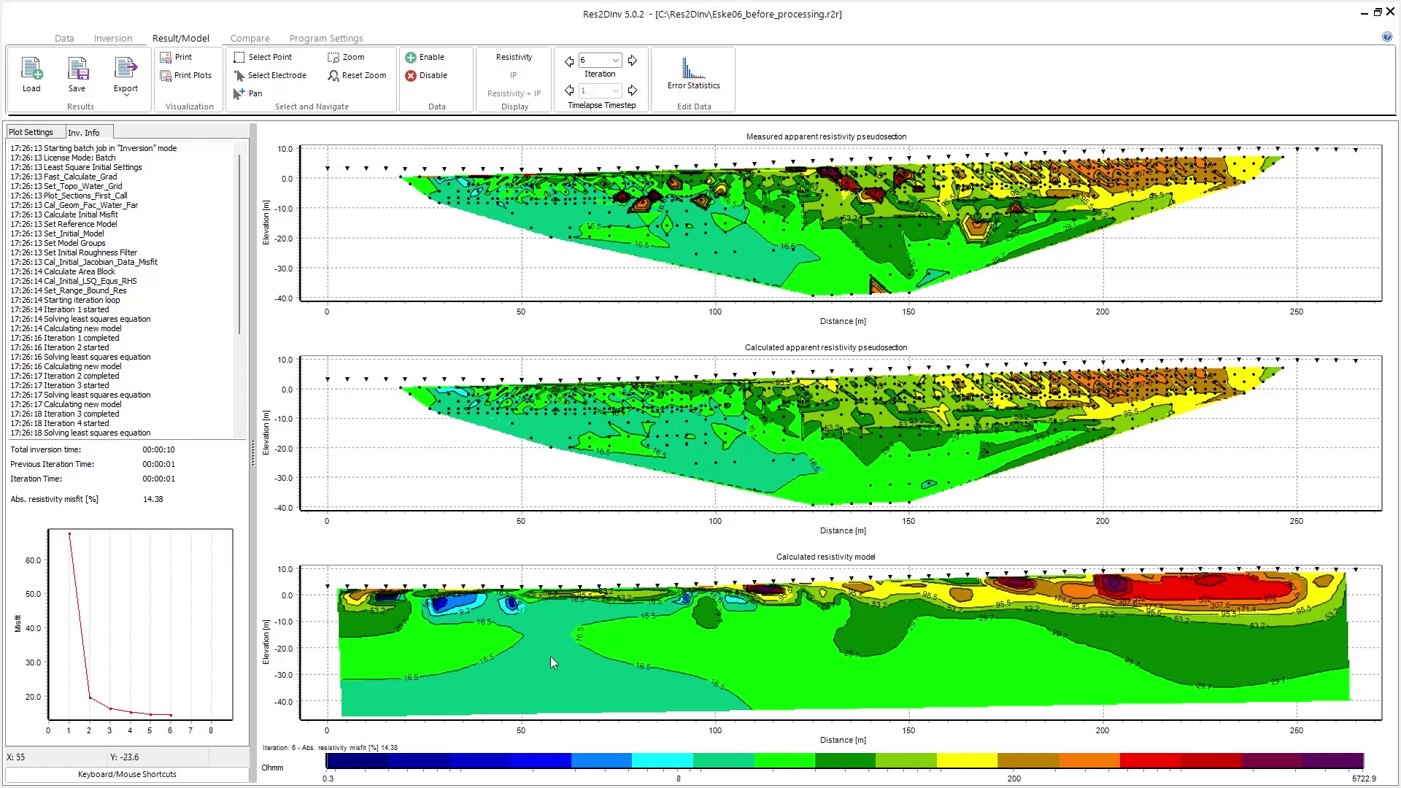
Open Error Statistics for iteration 6 and move its window down over the lower plots
left_click(703, 90)
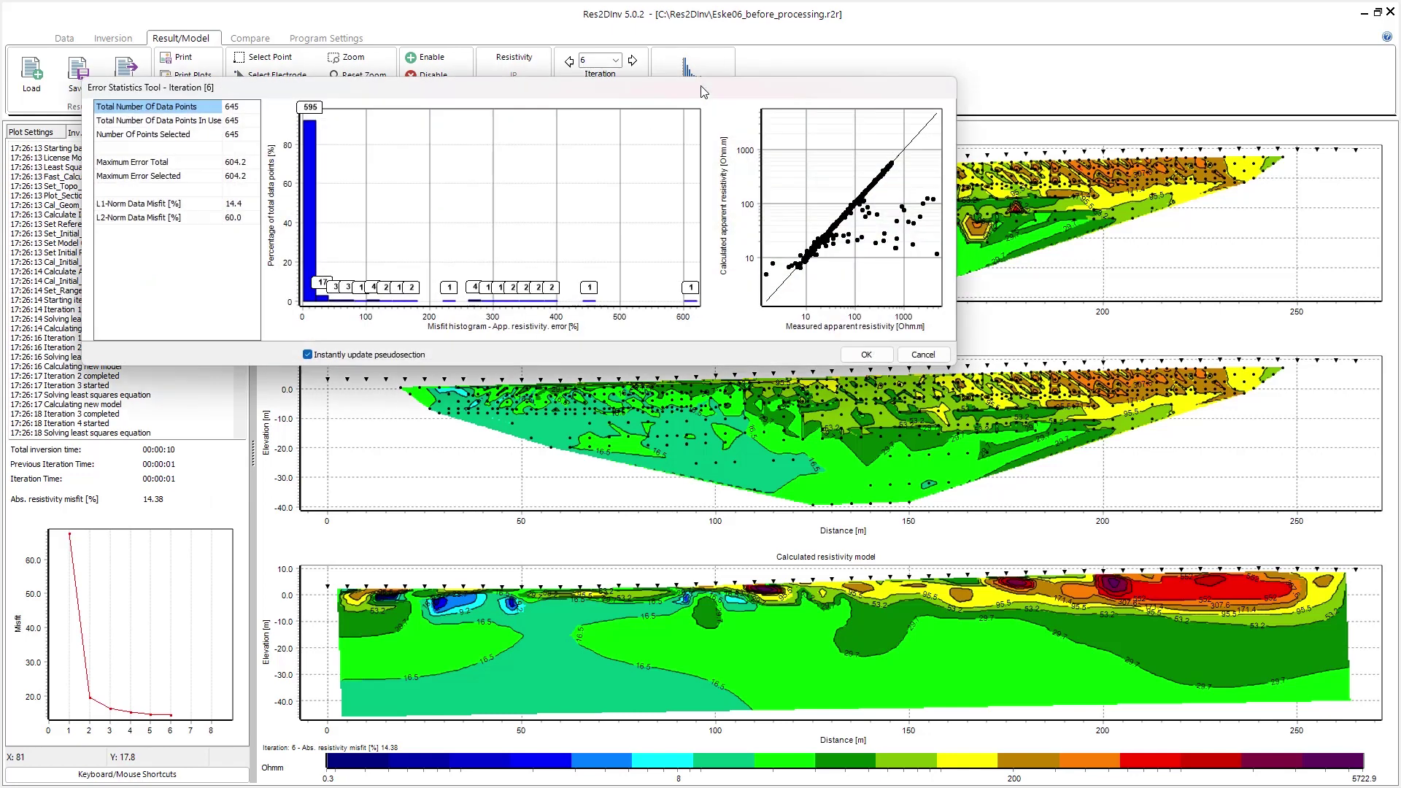
left_click_drag(679, 94, 733, 349)
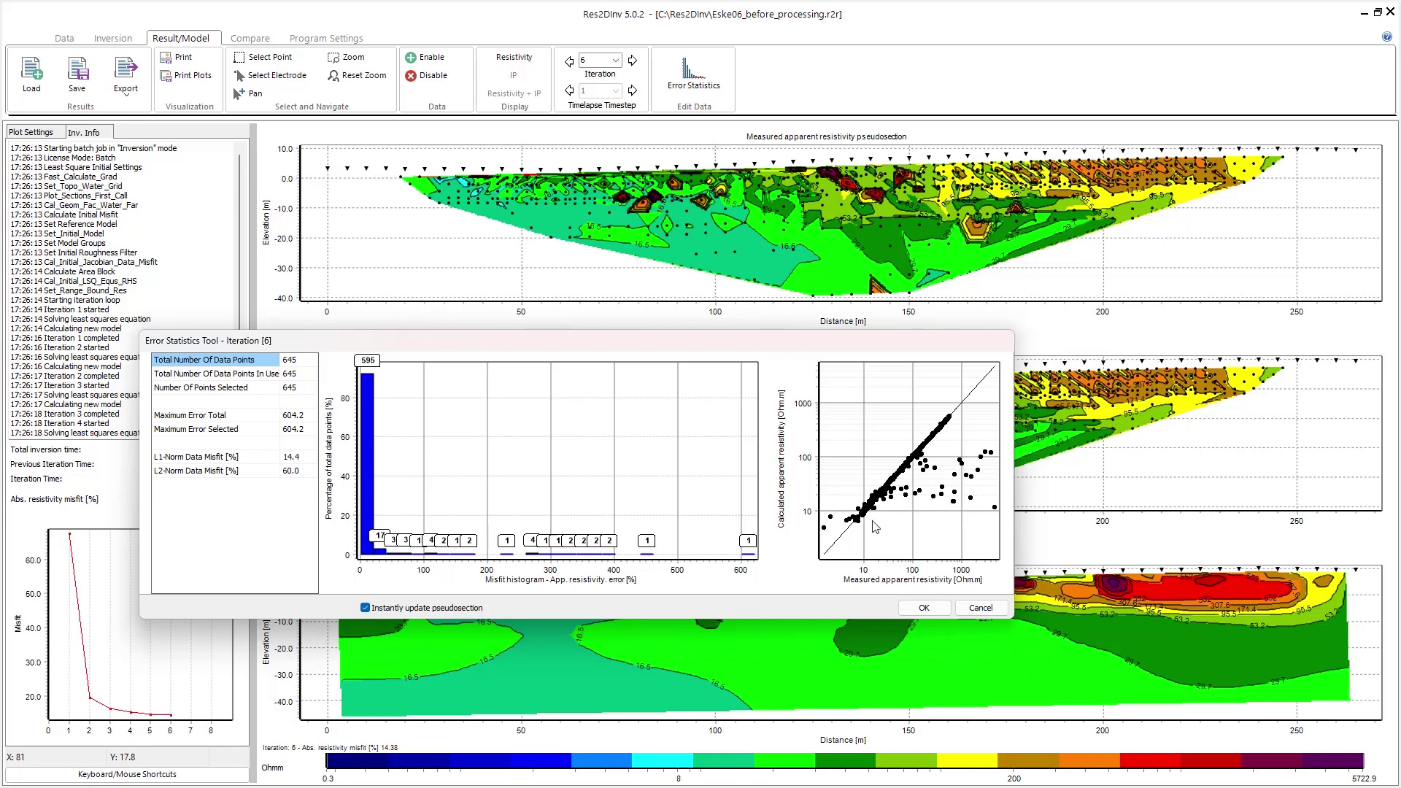
Exclude high-error points step by step, narrowing the cutoff from about 320% to 18.3%
left_click(744, 547)
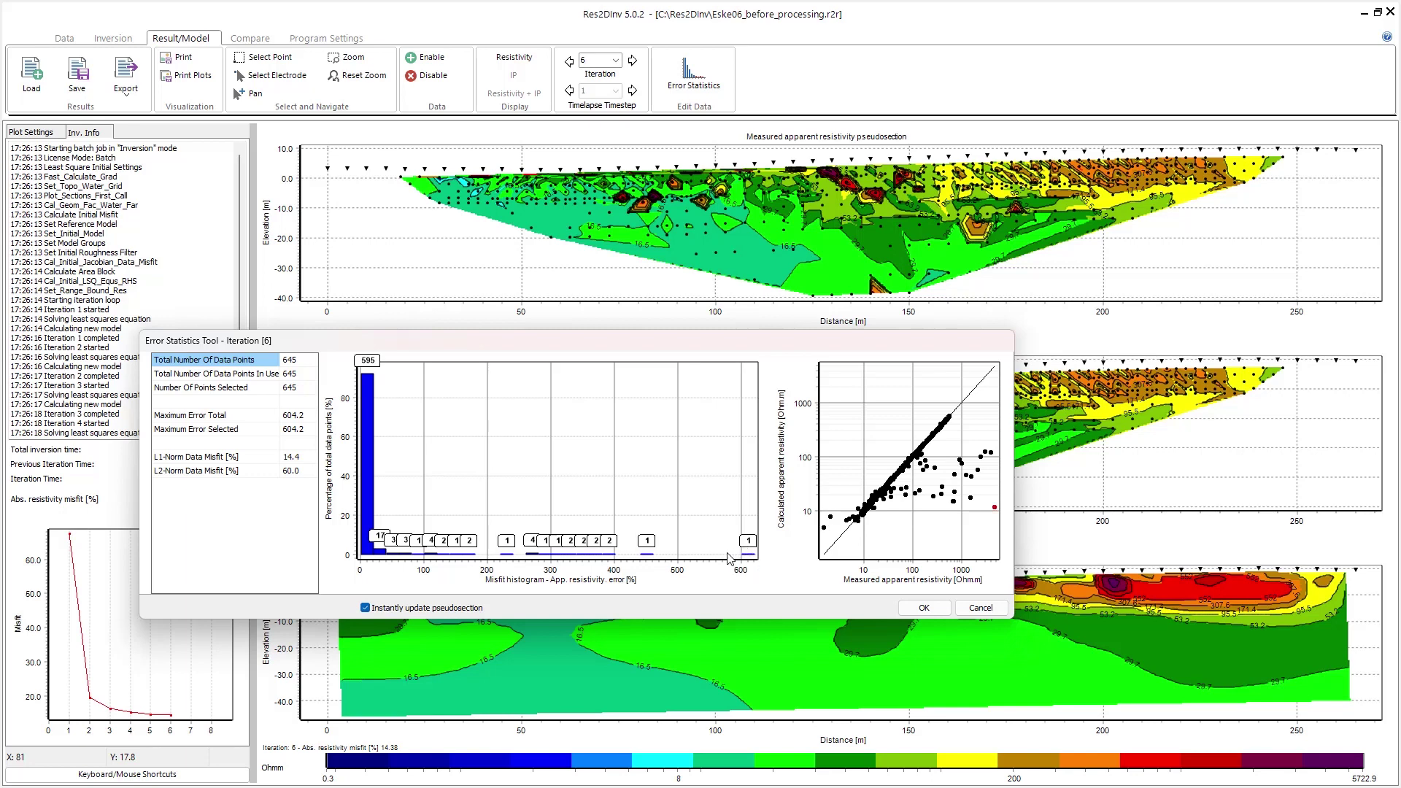
left_click(571, 547)
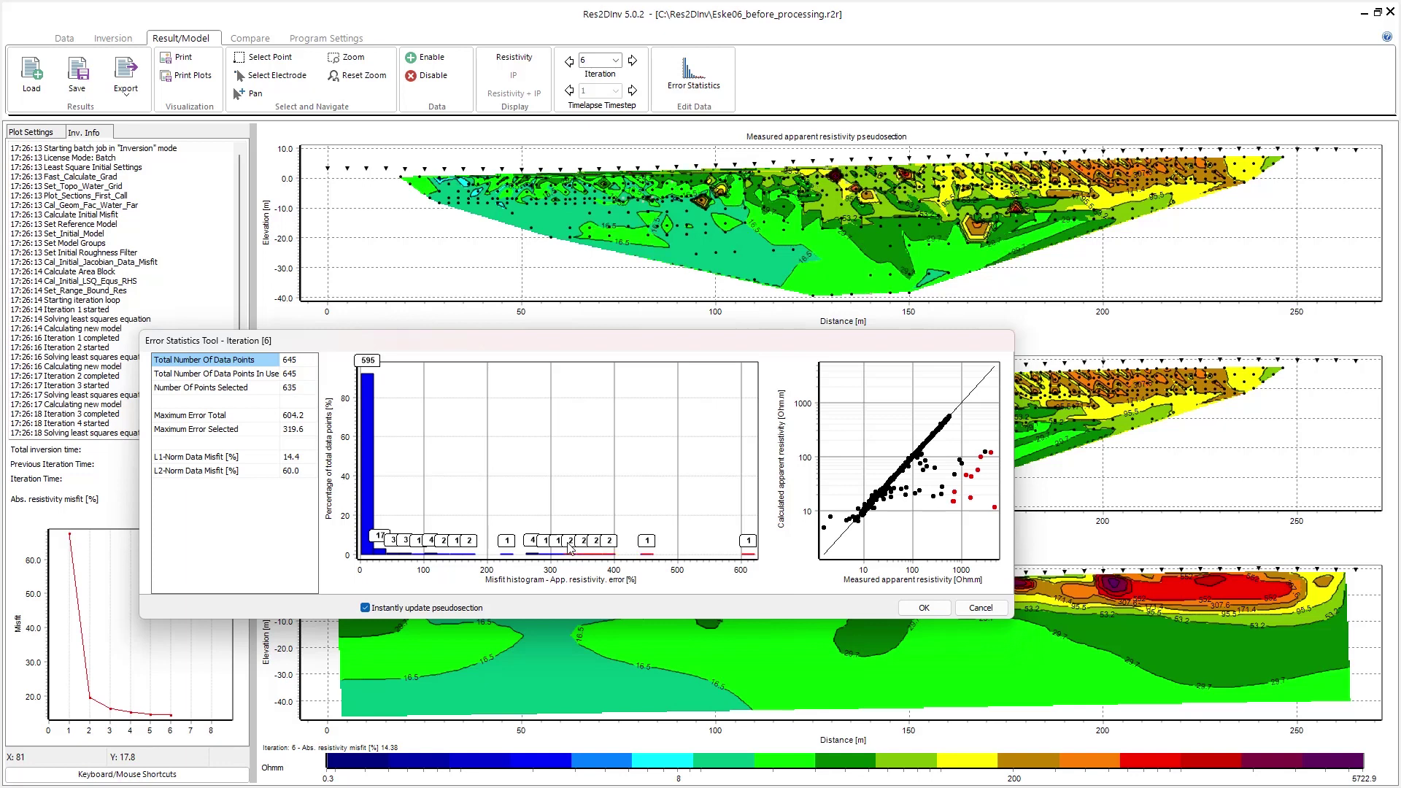
left_click(962, 505)
left_click(431, 542)
left_click(395, 555)
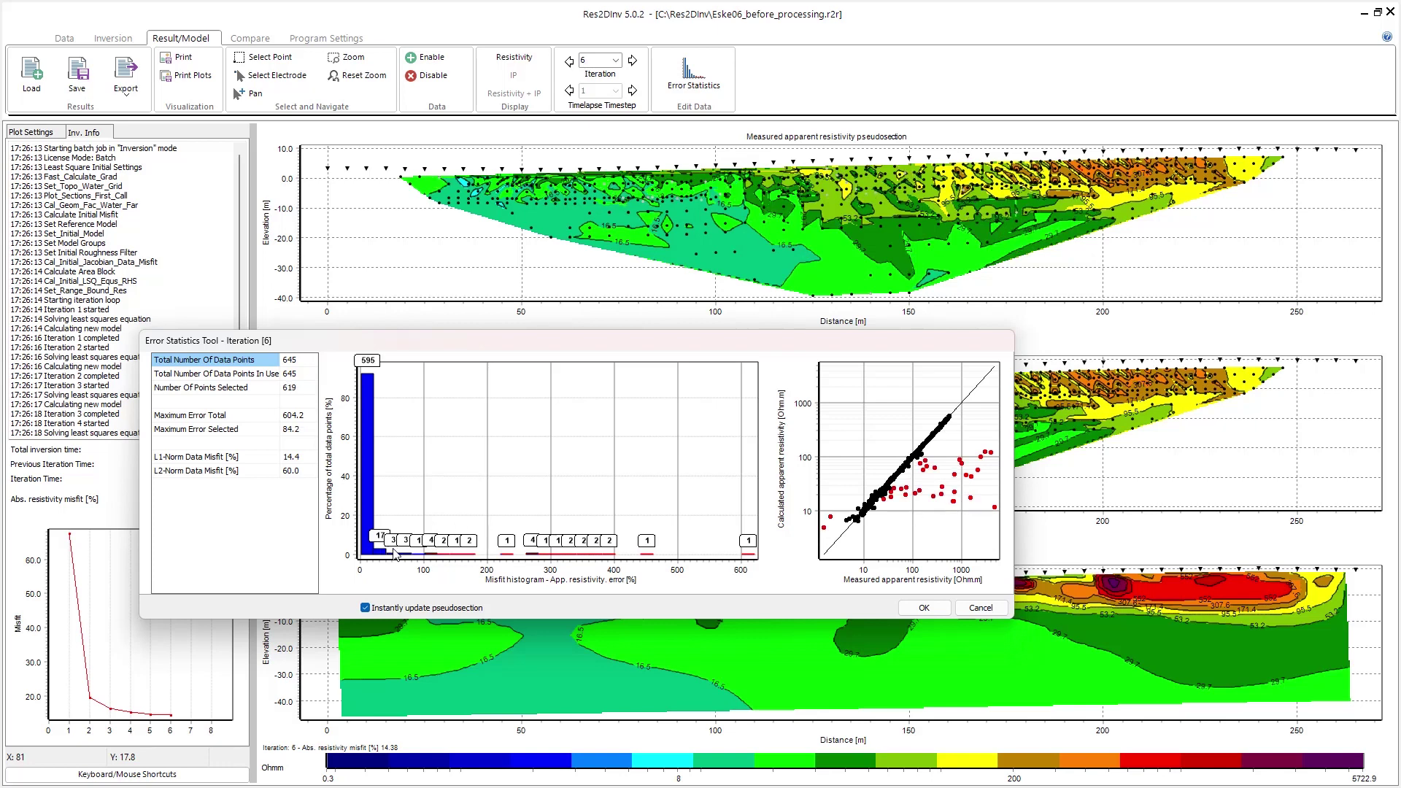
left_click(397, 567)
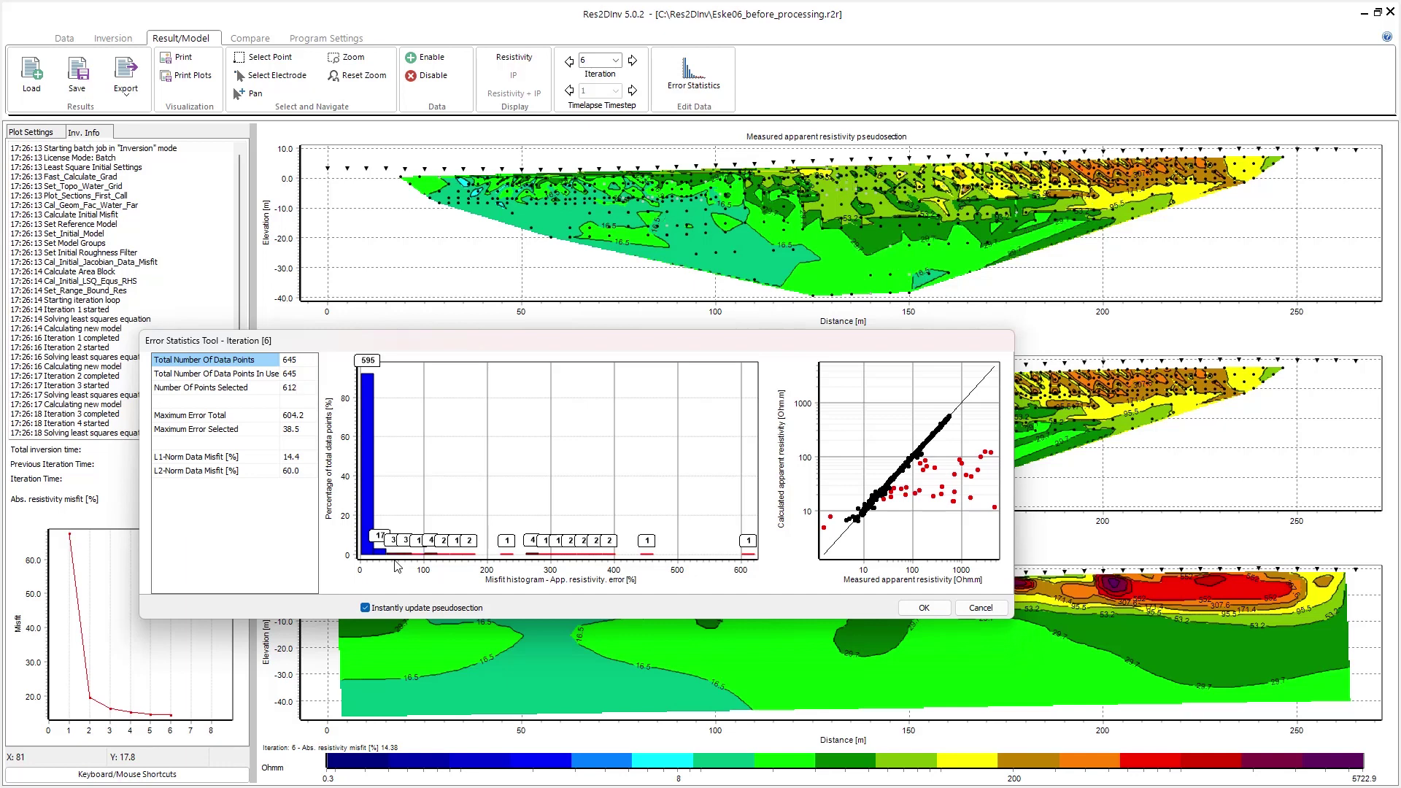
left_click(395, 567)
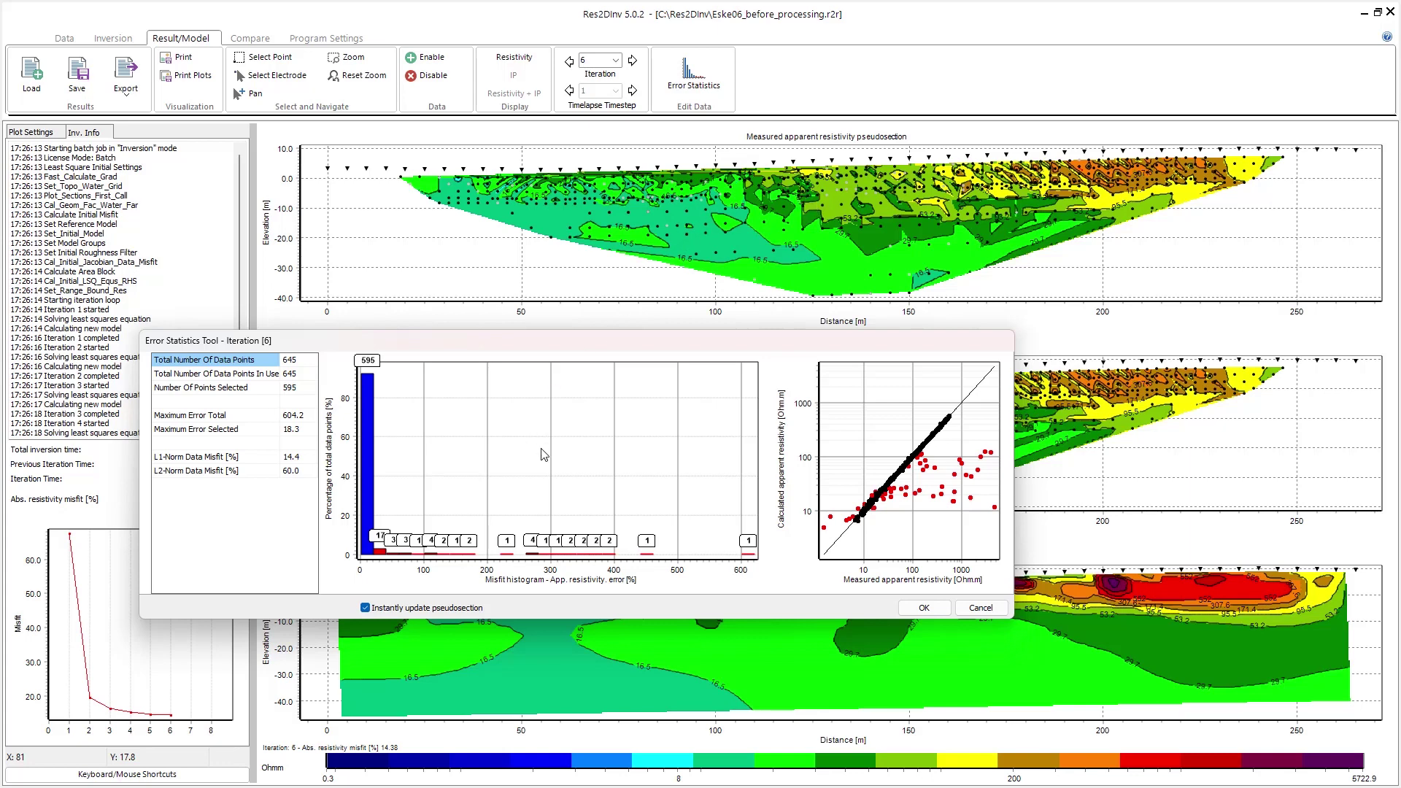
Adjust the histogram bins until only the lowest-error bin stays selected
left_click(512, 544)
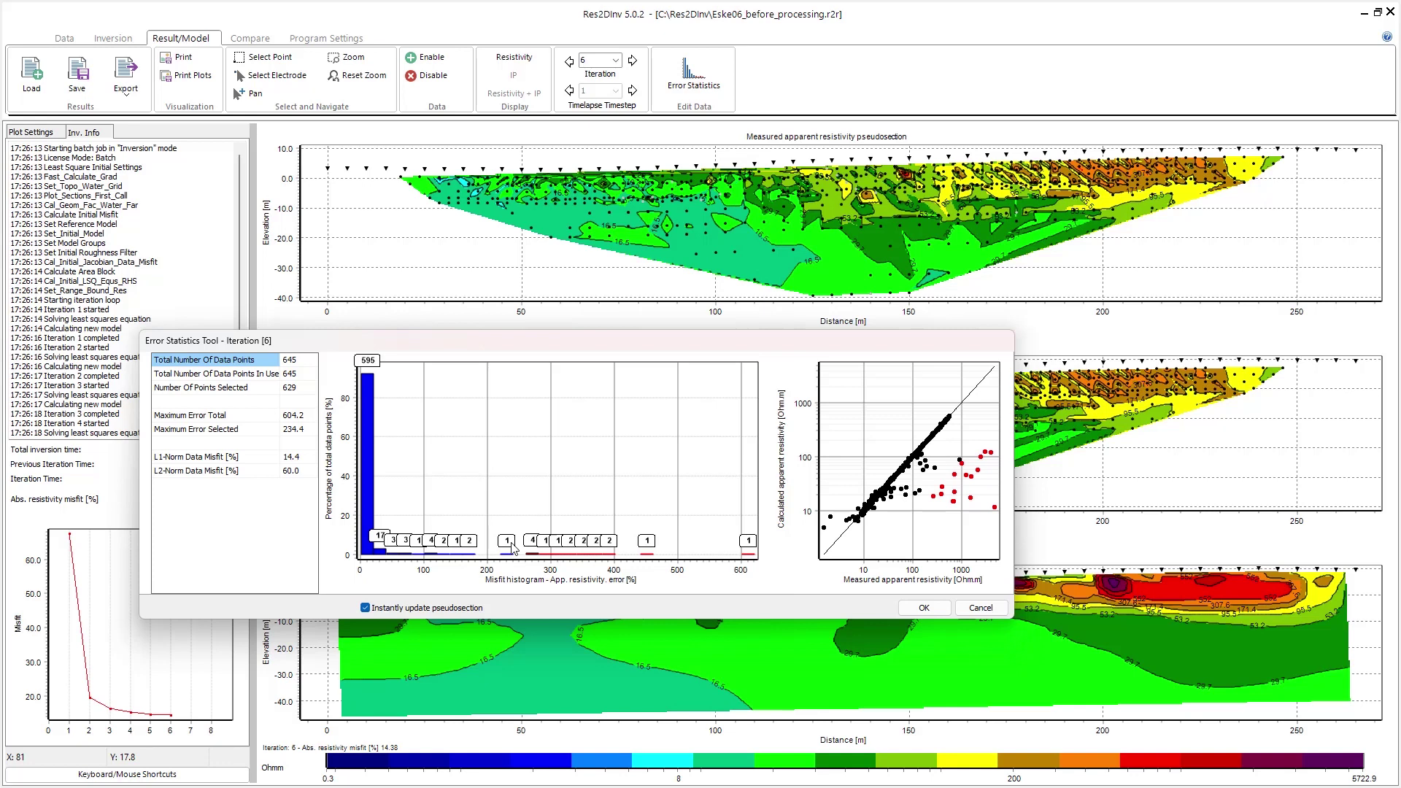
left_click(377, 539)
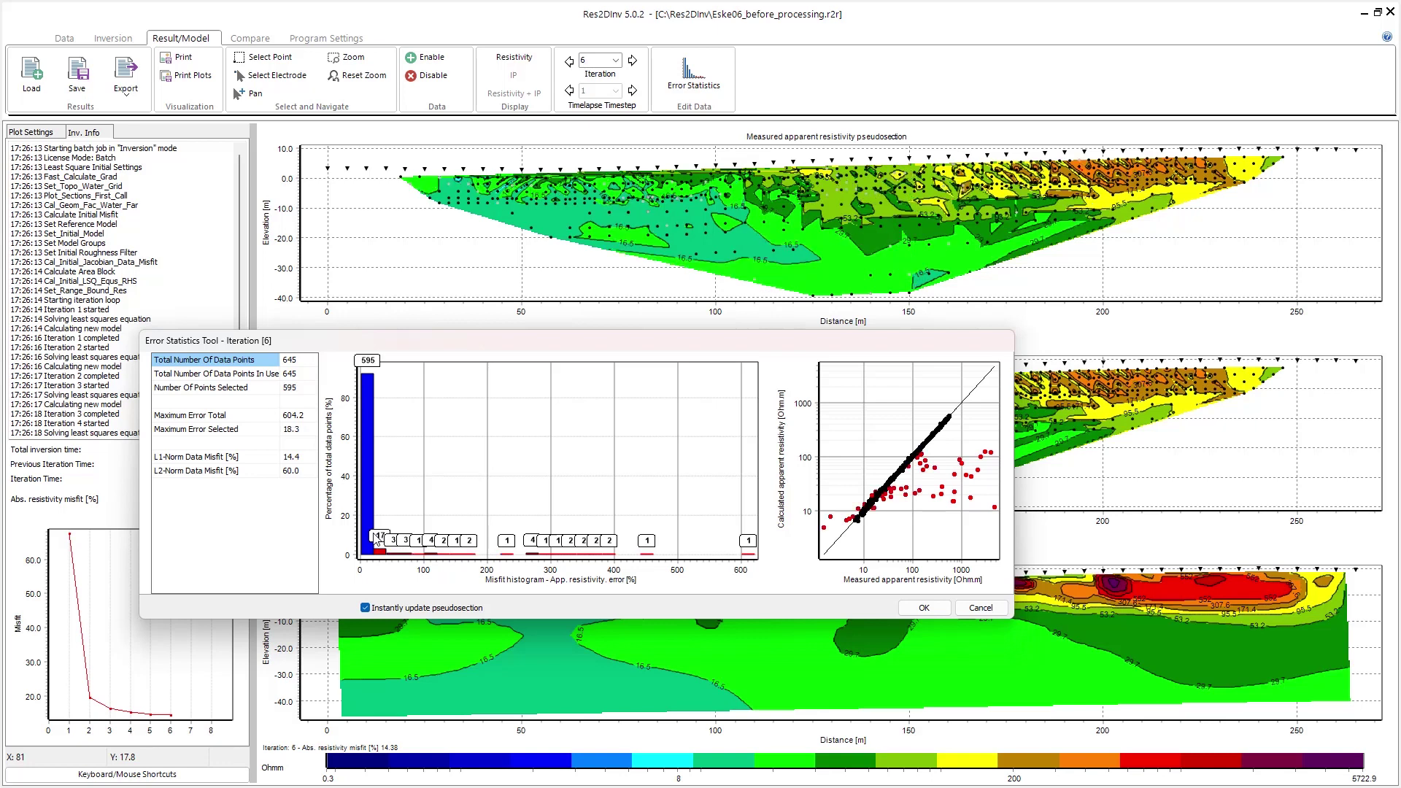
left_click(385, 539)
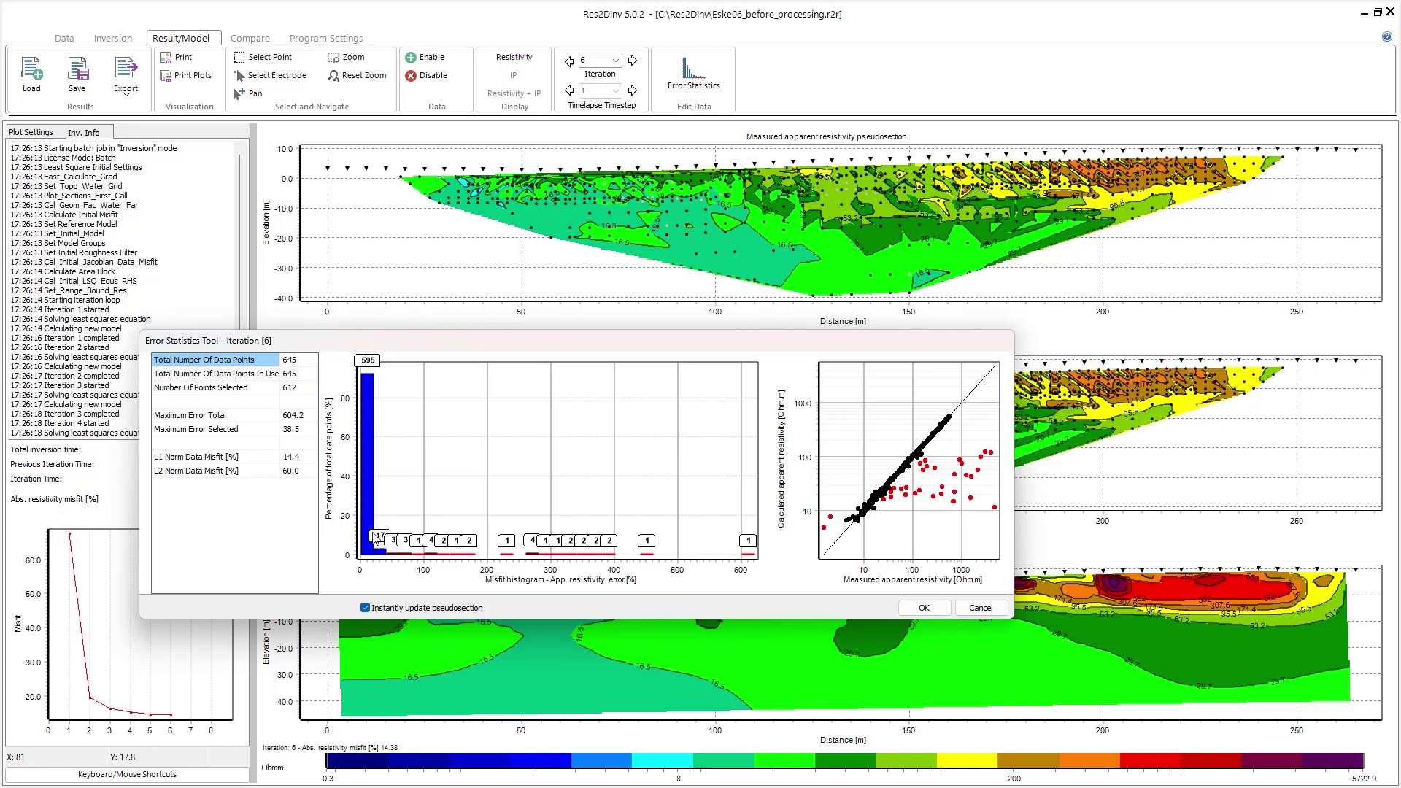
left_click(376, 539)
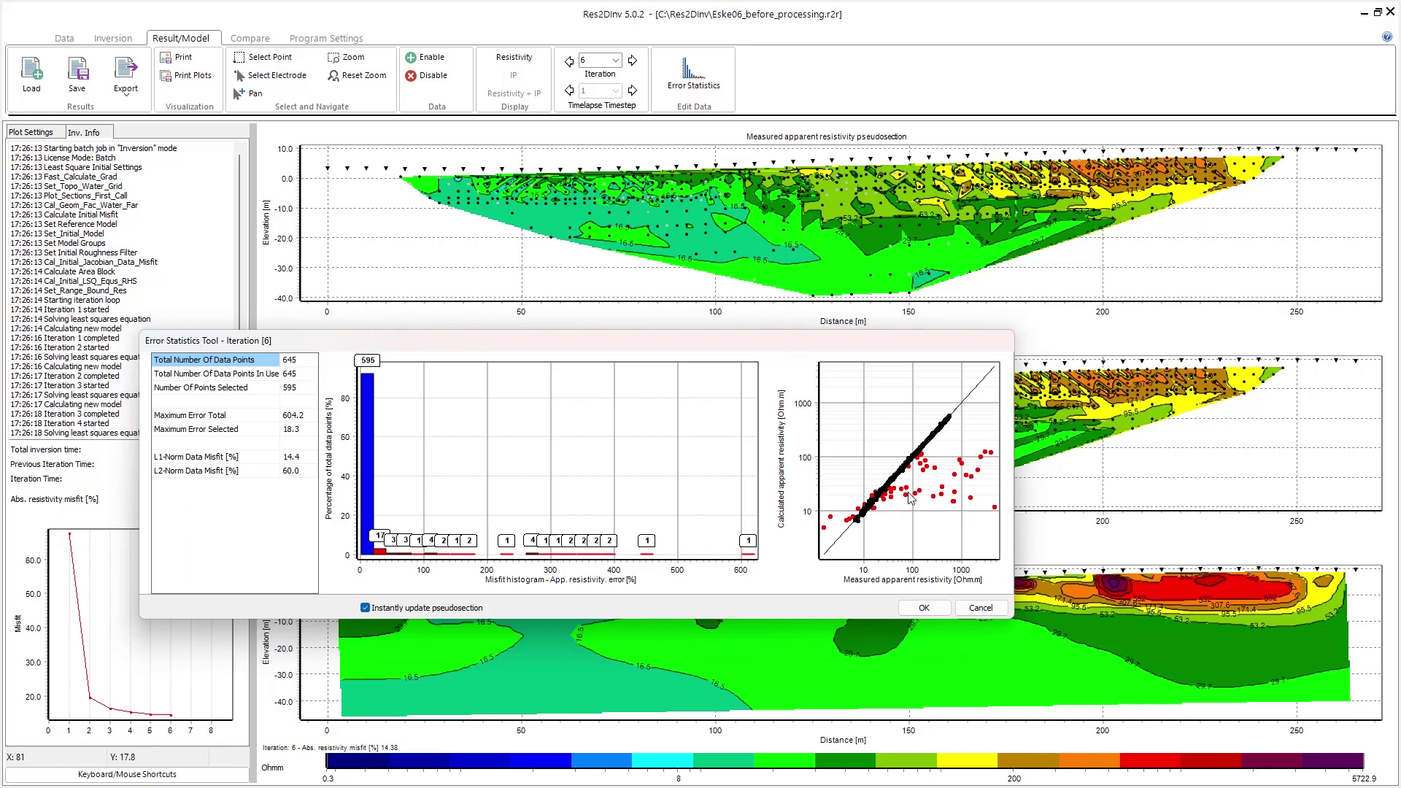
Apply the outlier exclusion and save the data as Eske06_after_stat_processing_ed.dat
left_click(924, 607)
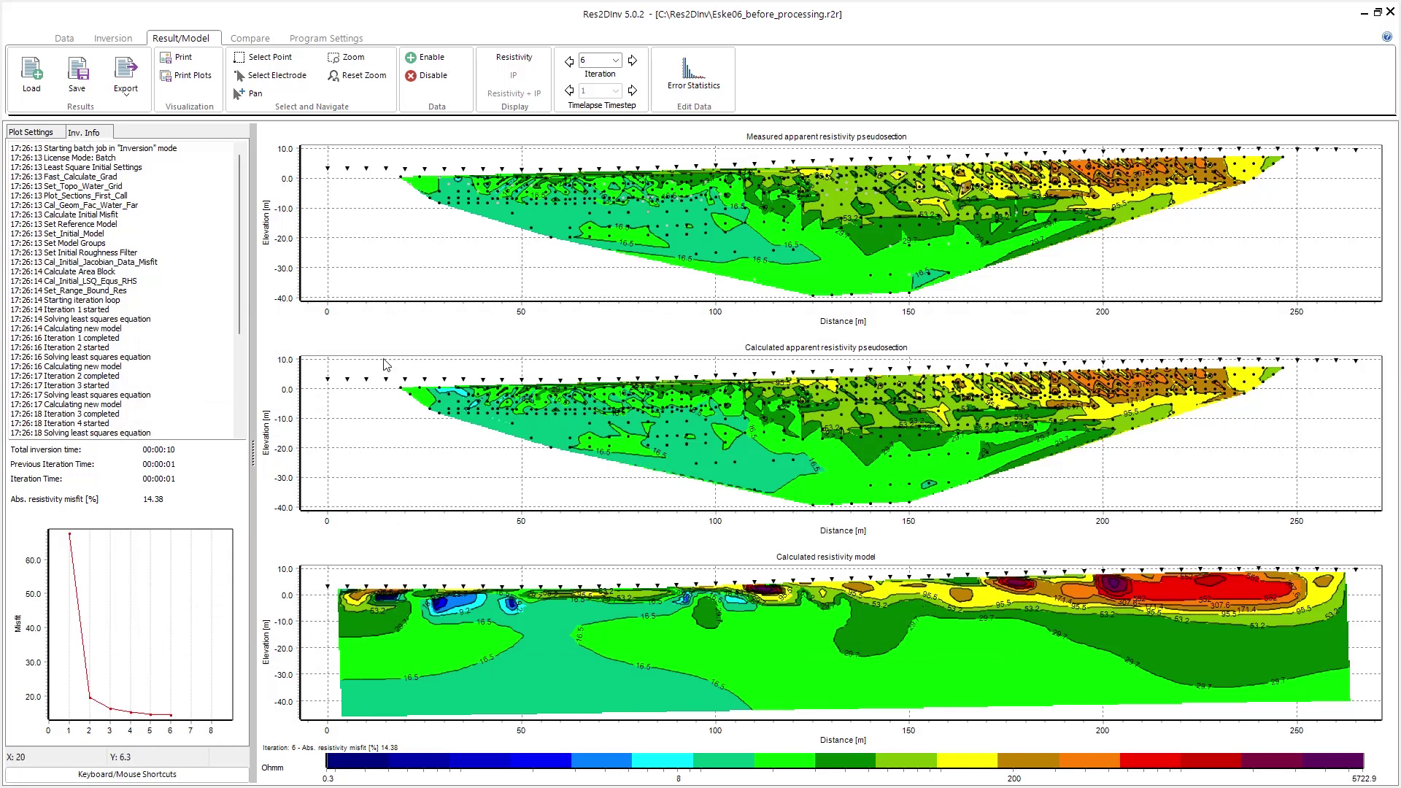
left_click(81, 87)
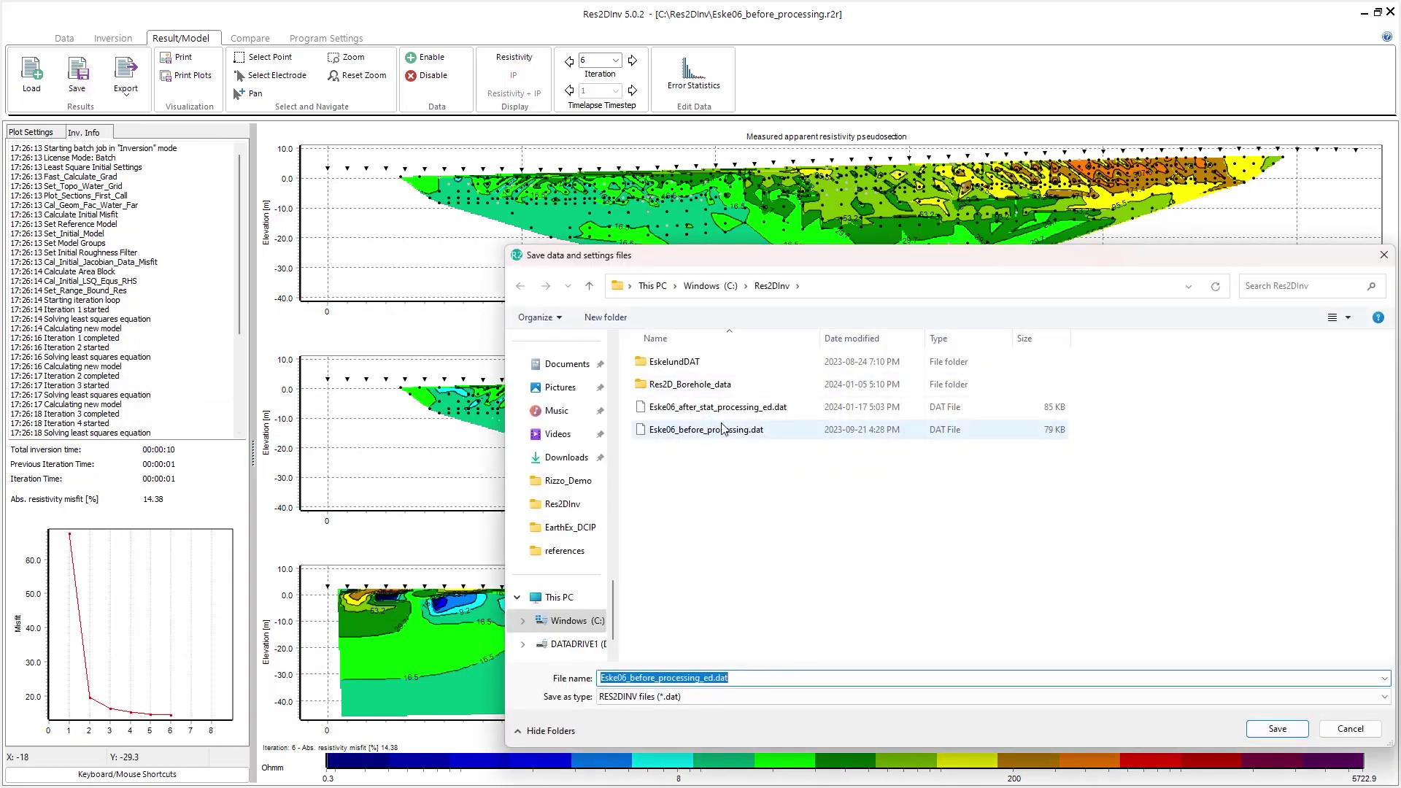
left_click(705, 409)
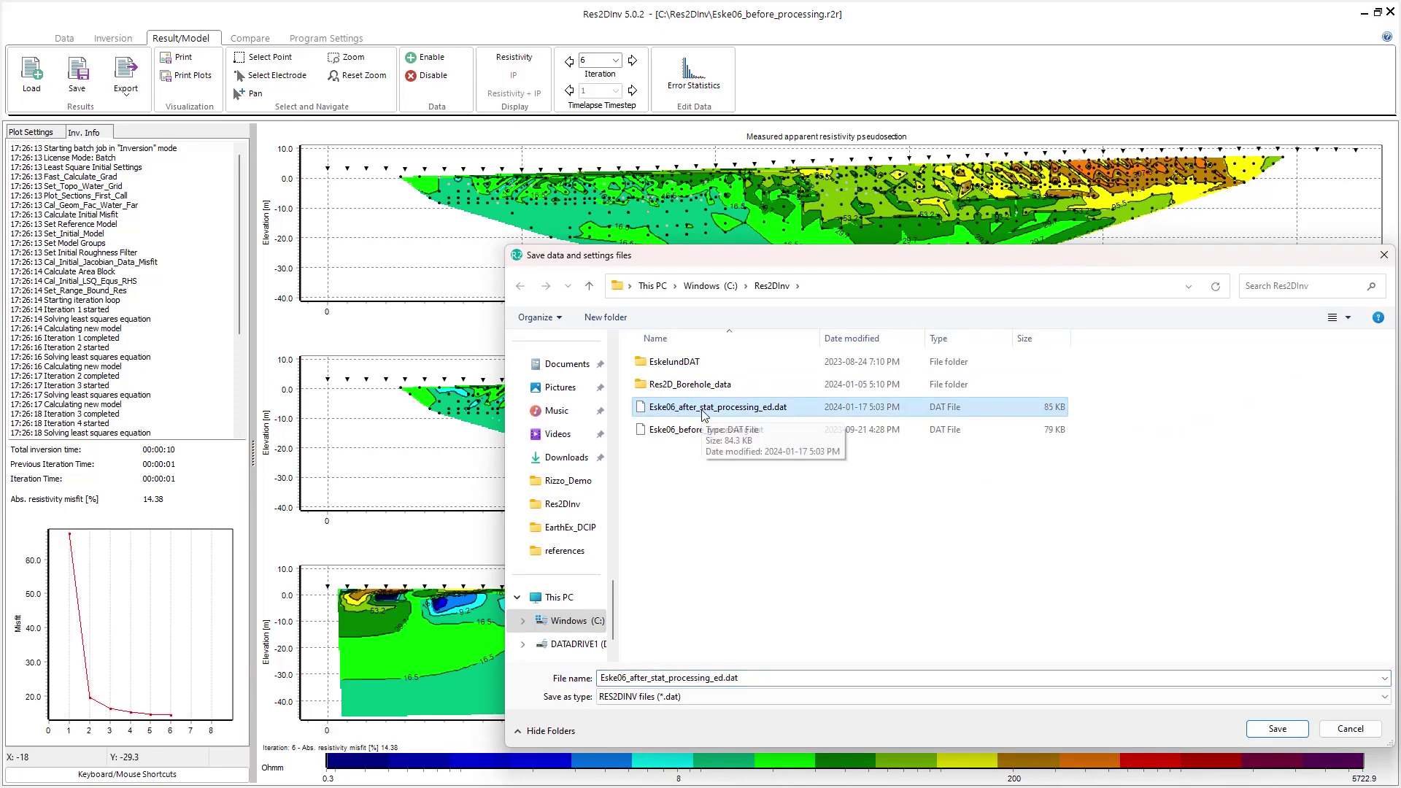
left_click(1278, 729)
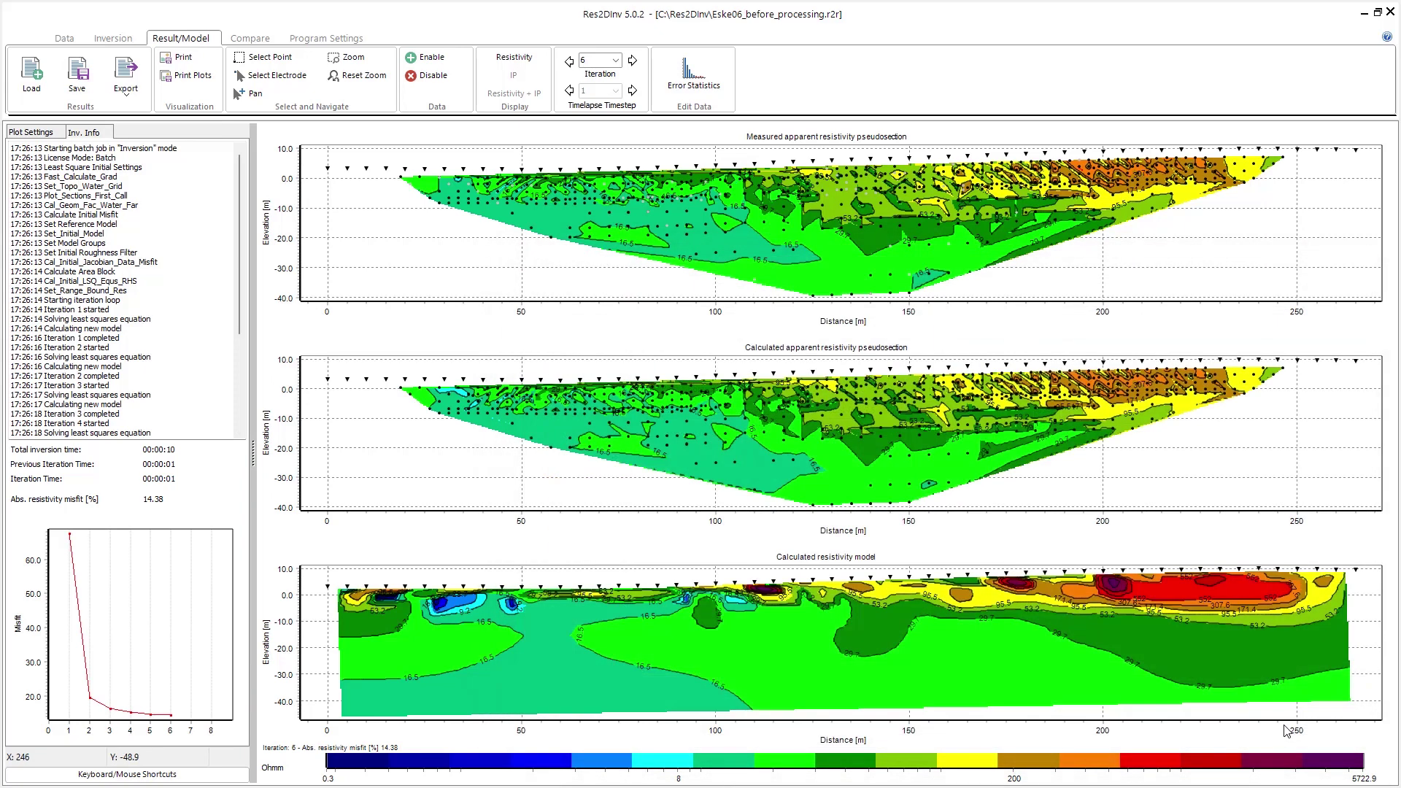
Load Eske06_after_stat_processing_ed.dat from the Data tab
left_click(65, 38)
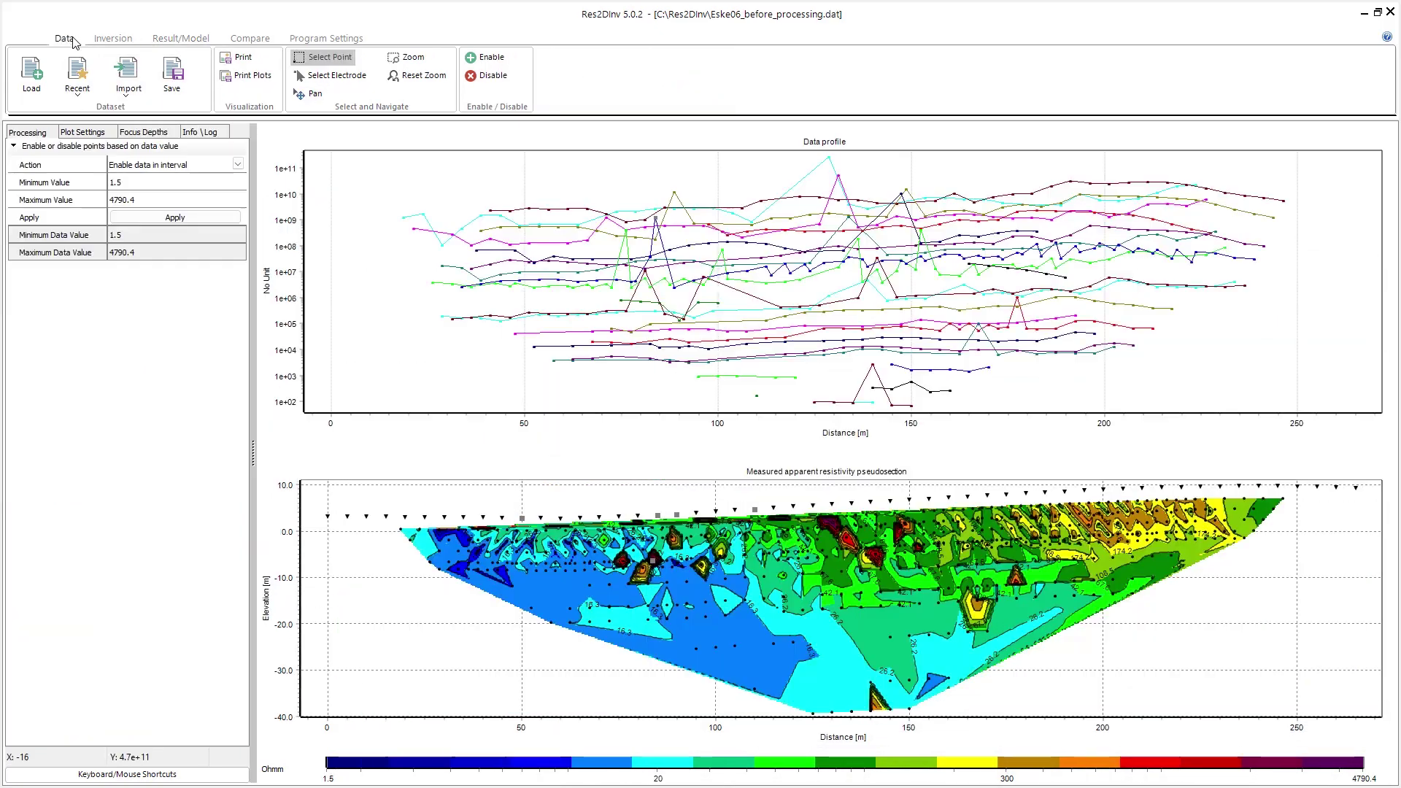
left_click(36, 78)
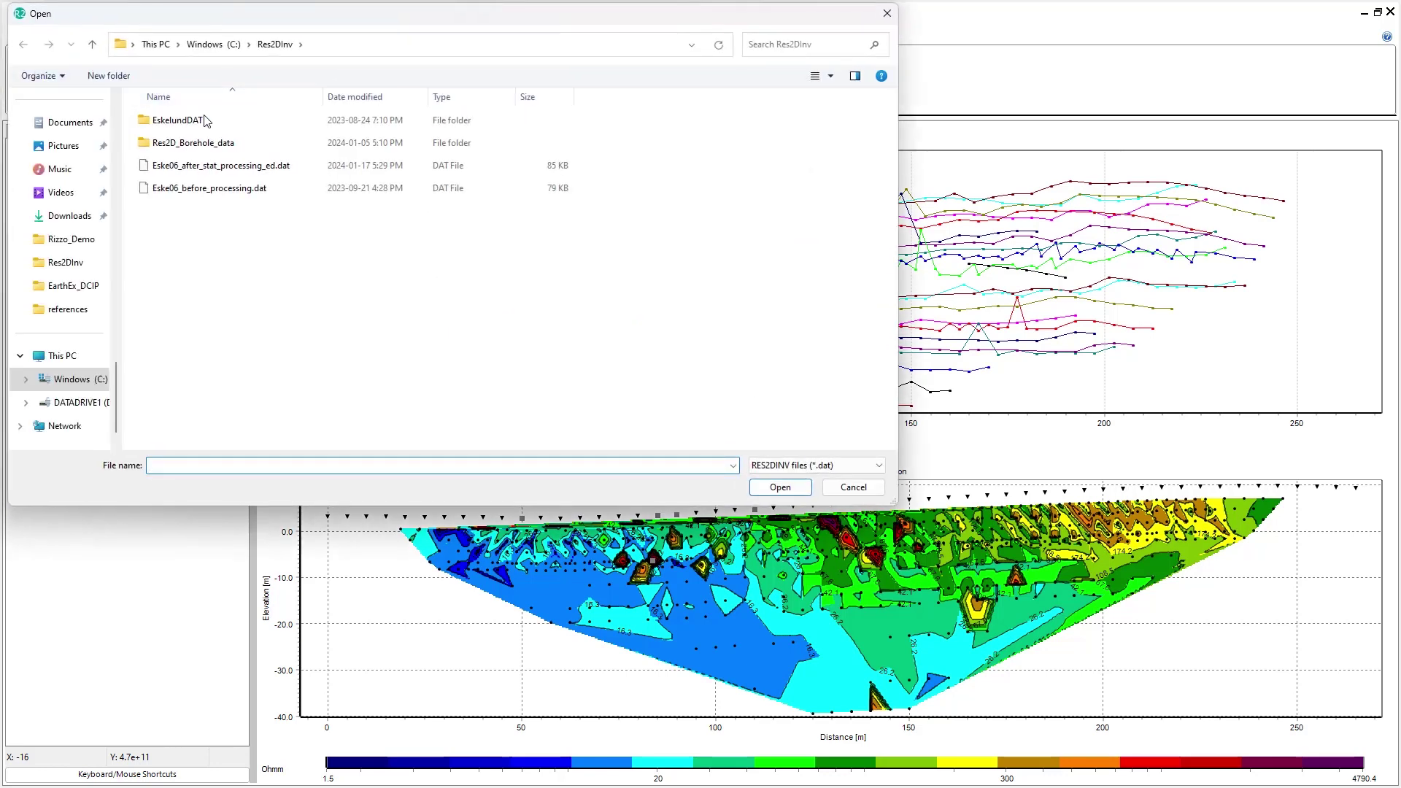
left_click(218, 165)
left_click(779, 488)
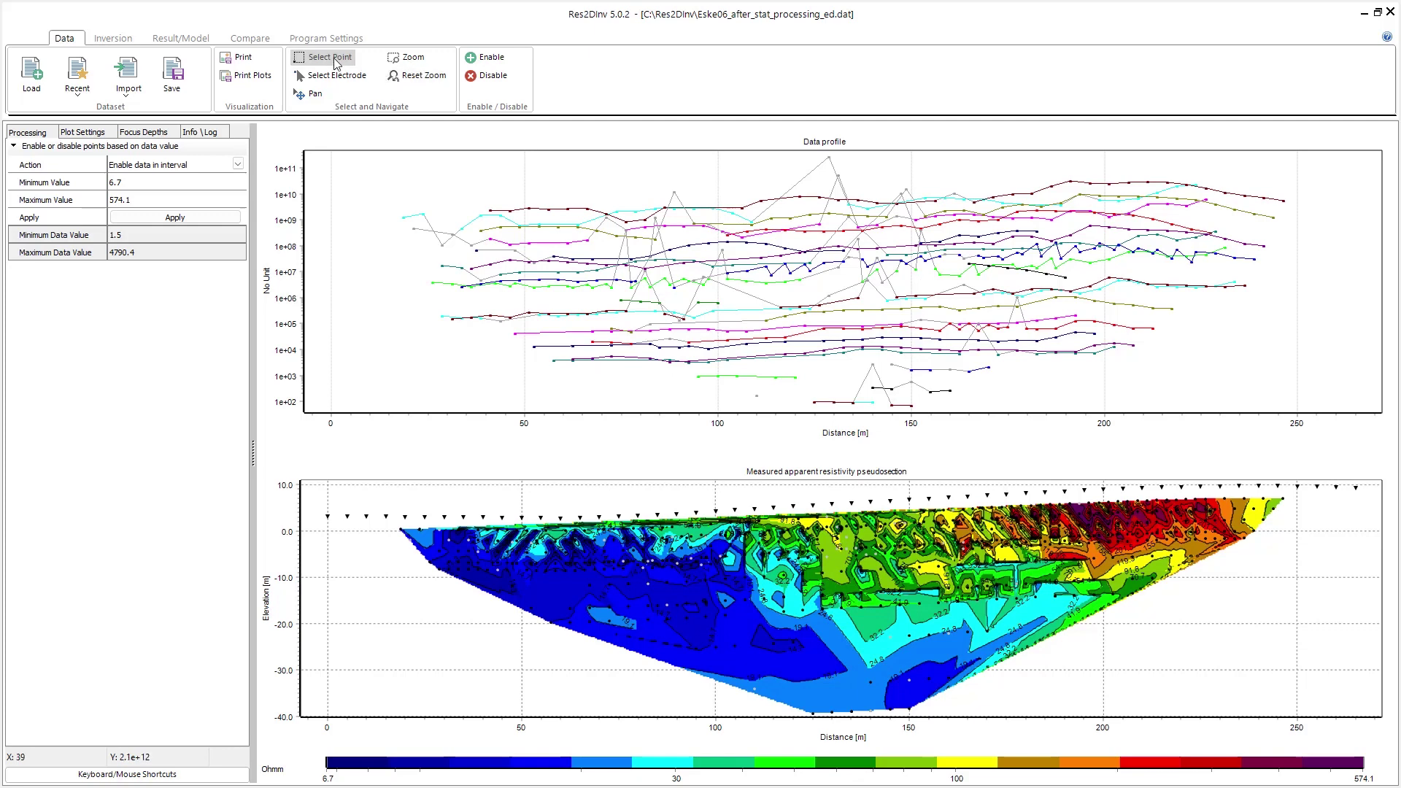
Invert the edited data and save the result as Eske06_after_stat_processing_ed.r2r
left_click(116, 40)
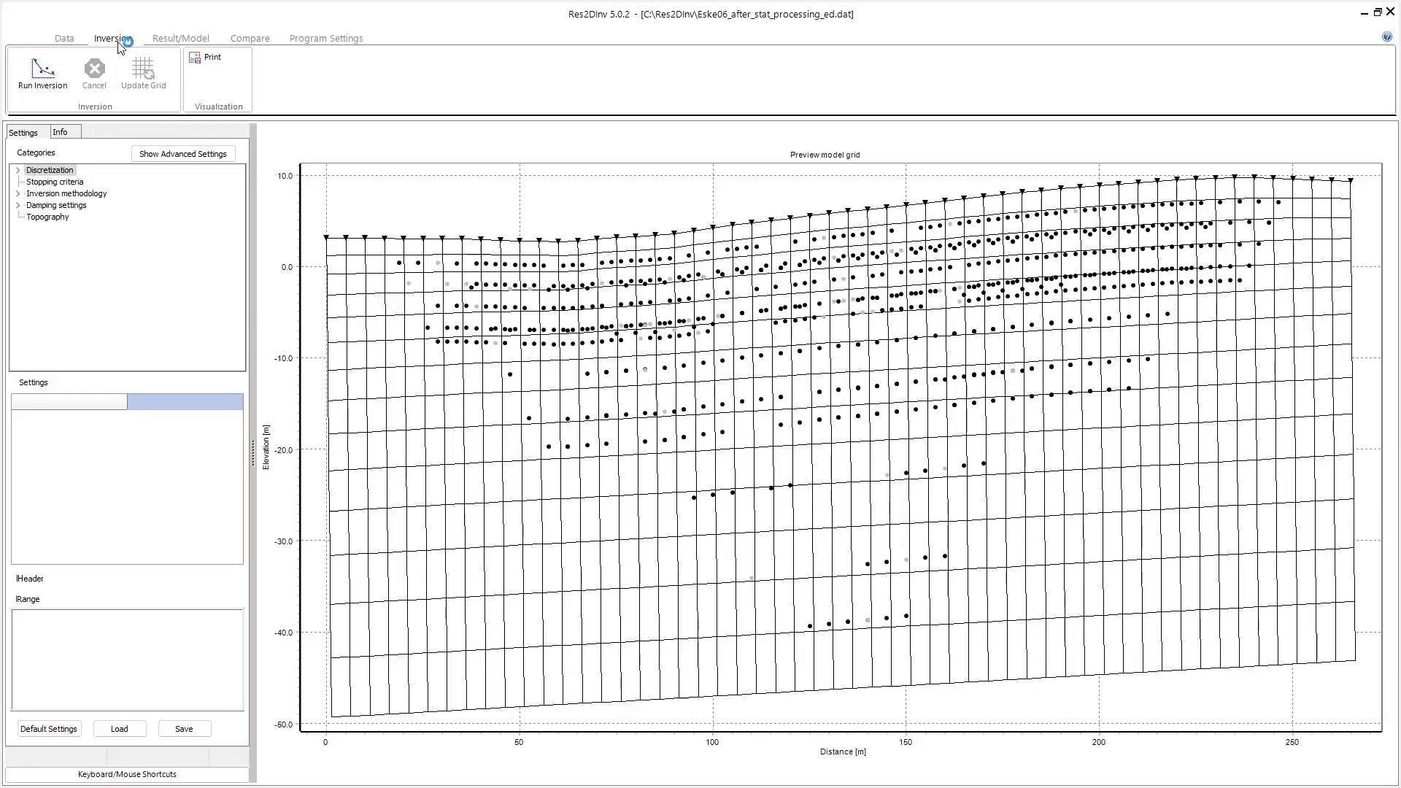
left_click(42, 71)
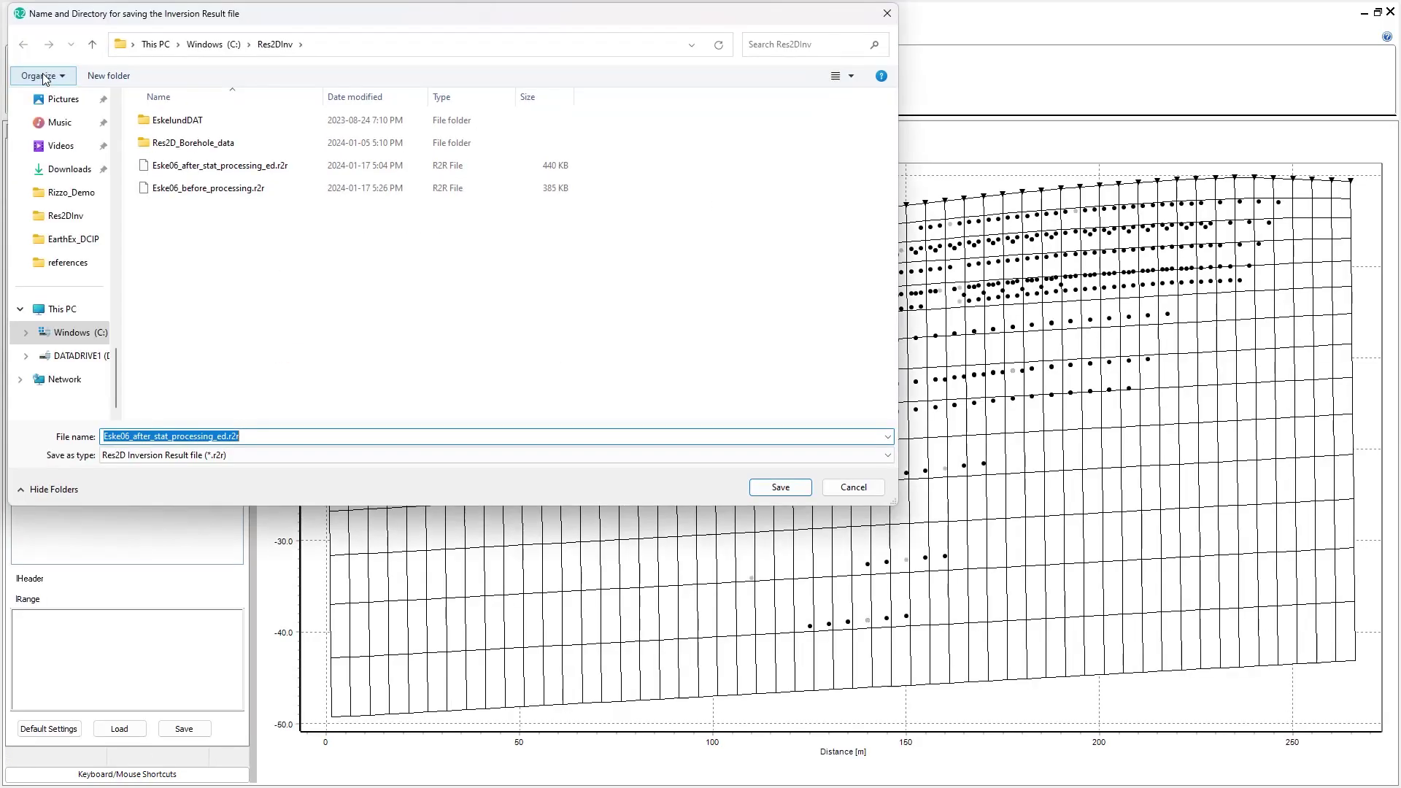
double_click(196, 173)
left_click(799, 400)
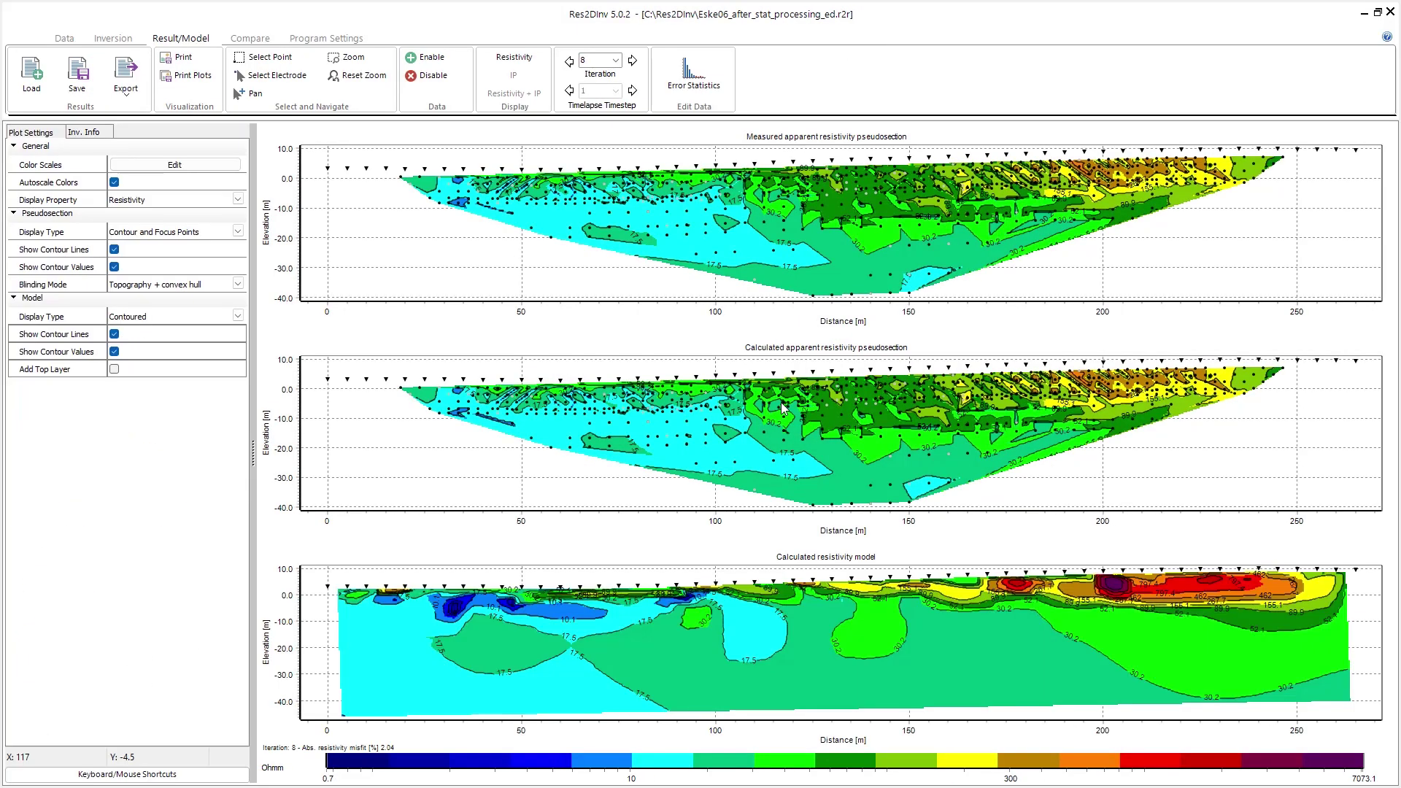
Show the Inv. Info log and check the misfit curve ends at 2.04%
left_click(97, 136)
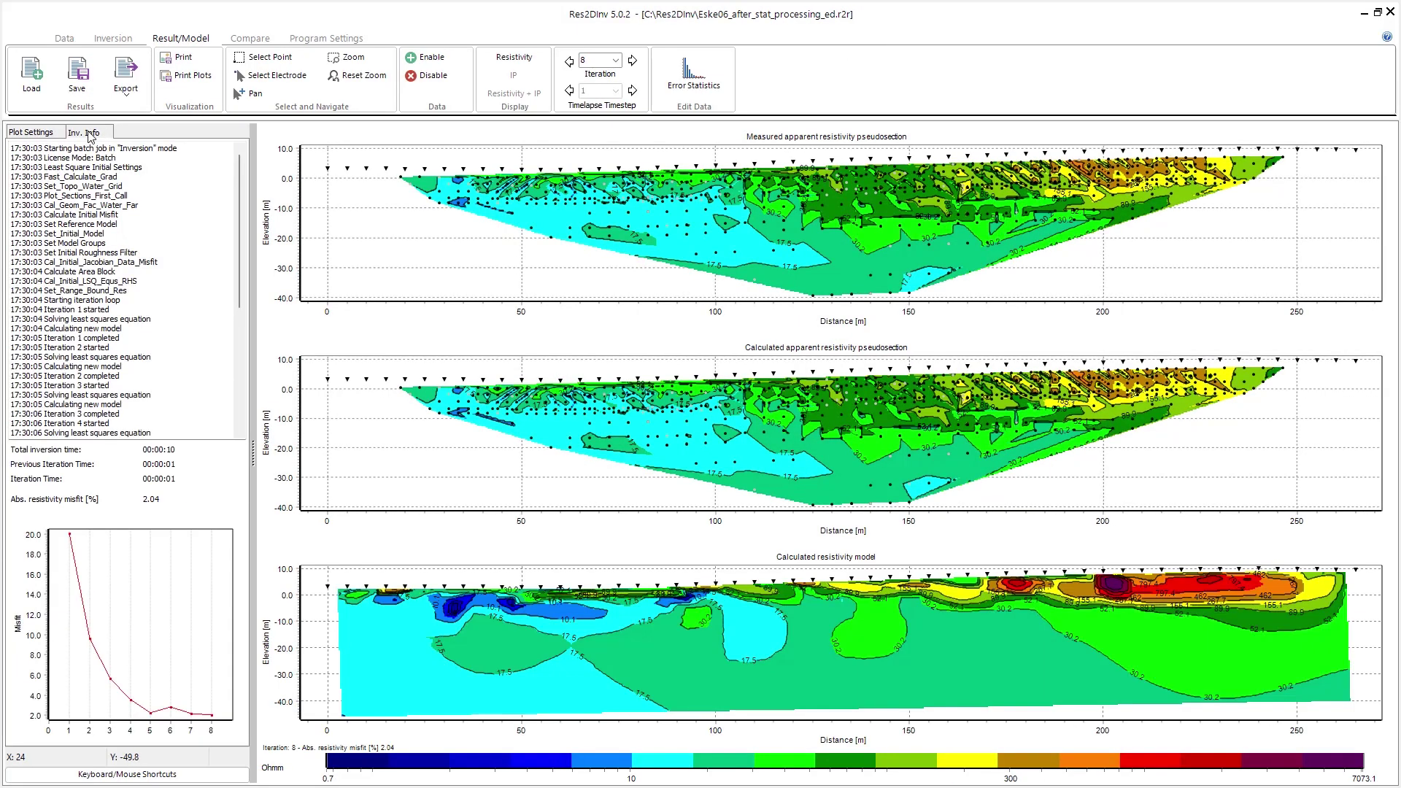
left_click(158, 505)
left_click(156, 506)
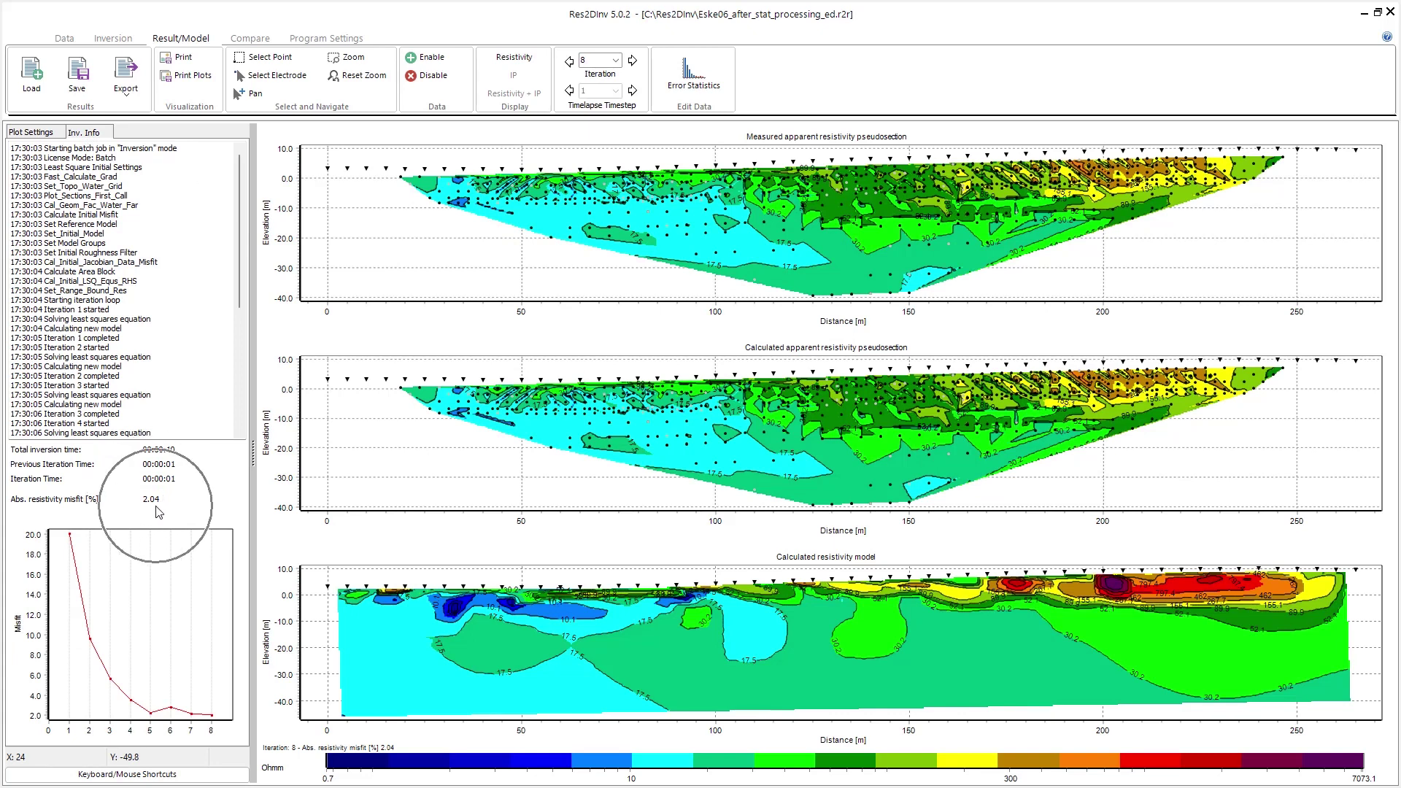